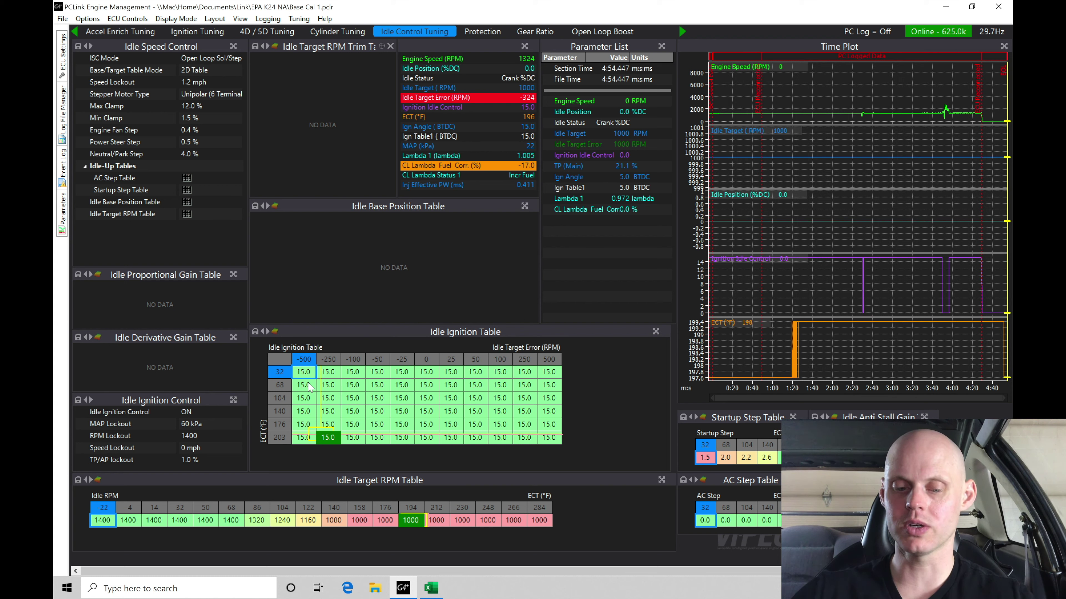
Select the -500 and -250 error columns of the Idle Ignition Table across all ECT rows
drag(303, 372, 326, 450)
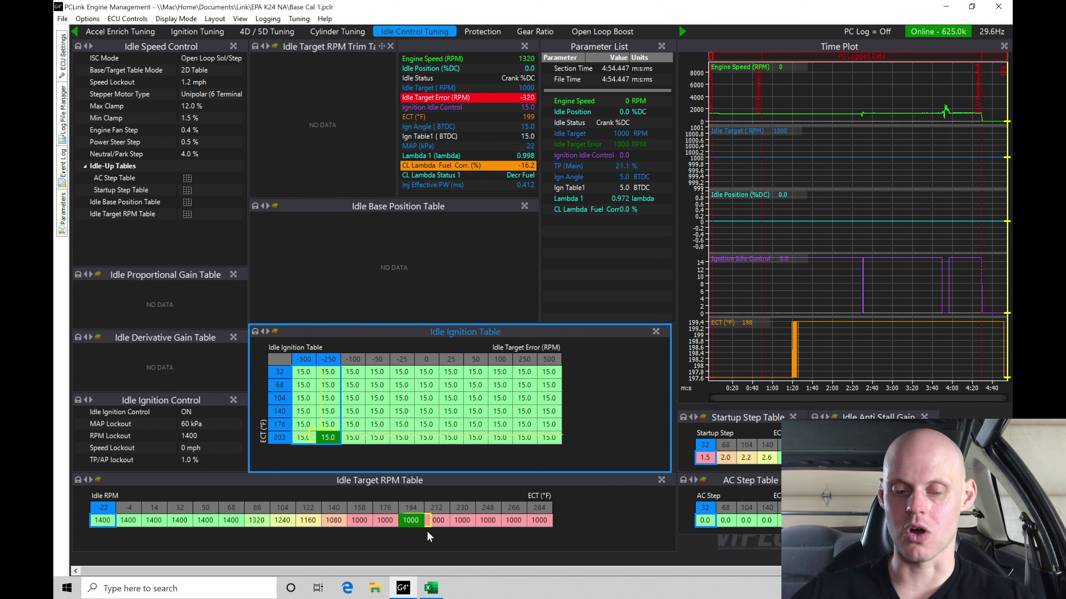
Enter 0.0 in every row of the -500 and -250 columns, and 5.0 down the -100 column
drag(305, 377, 304, 438)
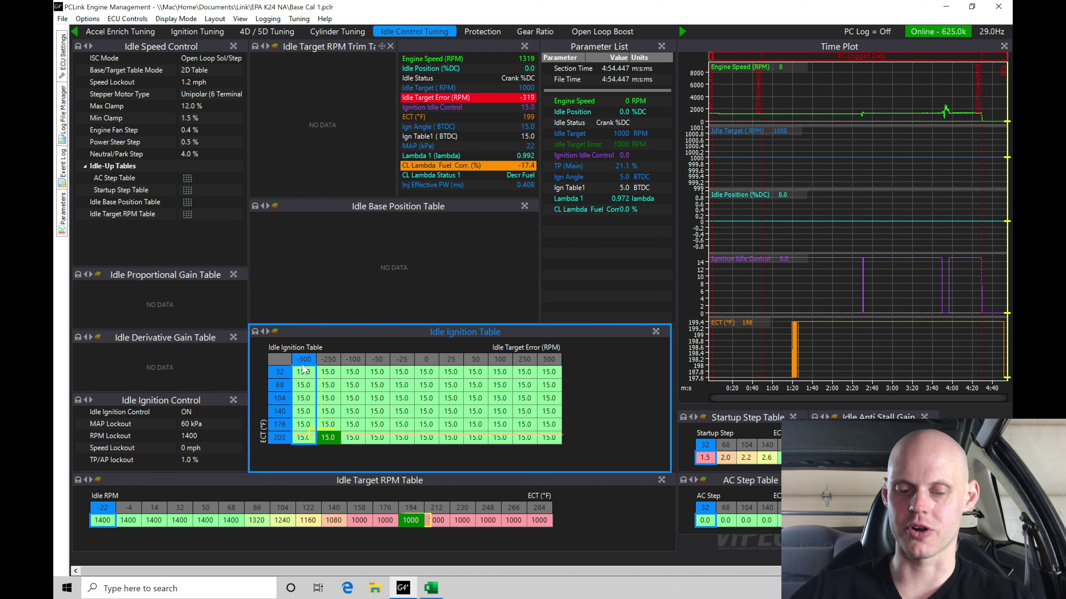
text(=0)
key(Return)
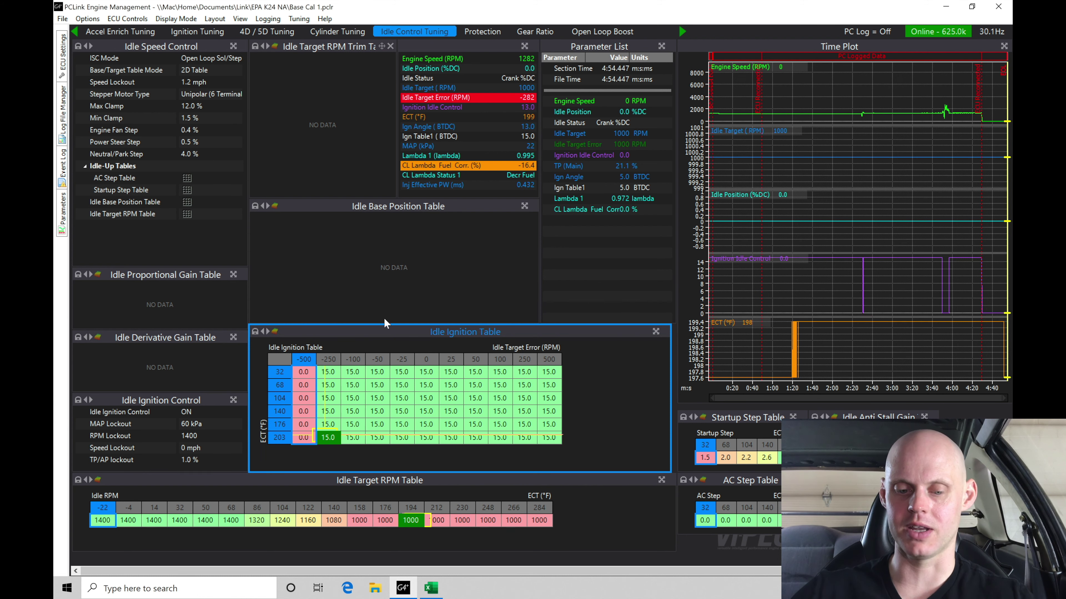
drag(331, 378, 328, 438)
text(0)
key(Return)
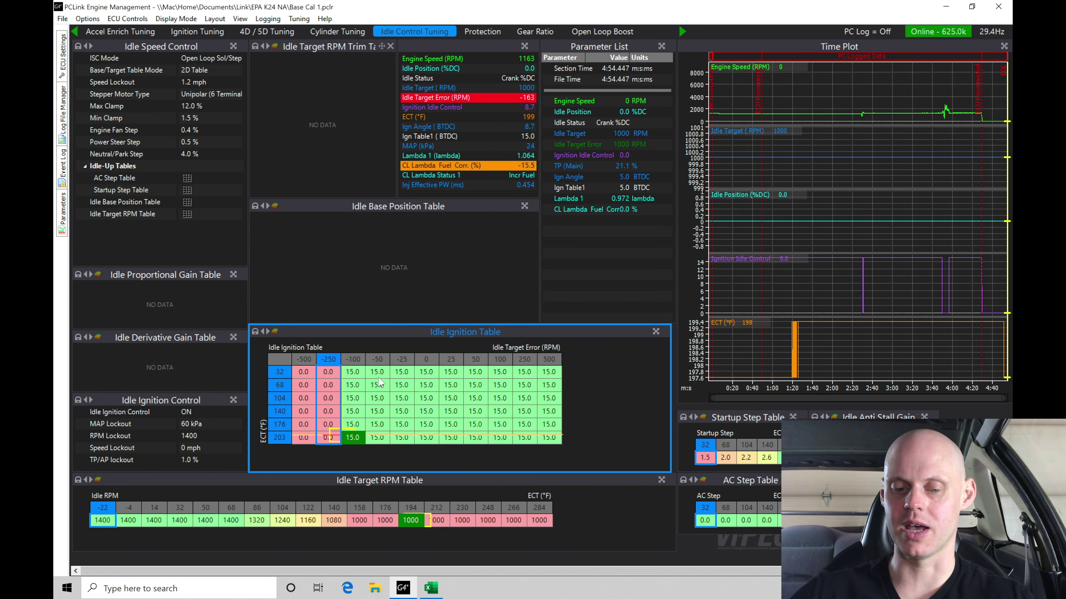
drag(355, 375, 350, 438)
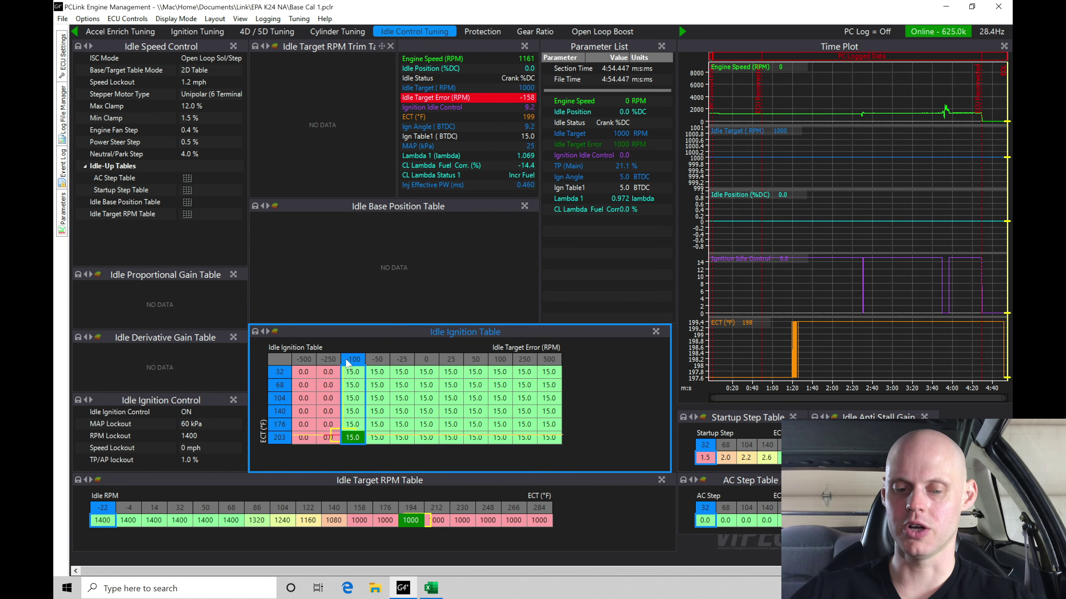
text(5)
key(Return)
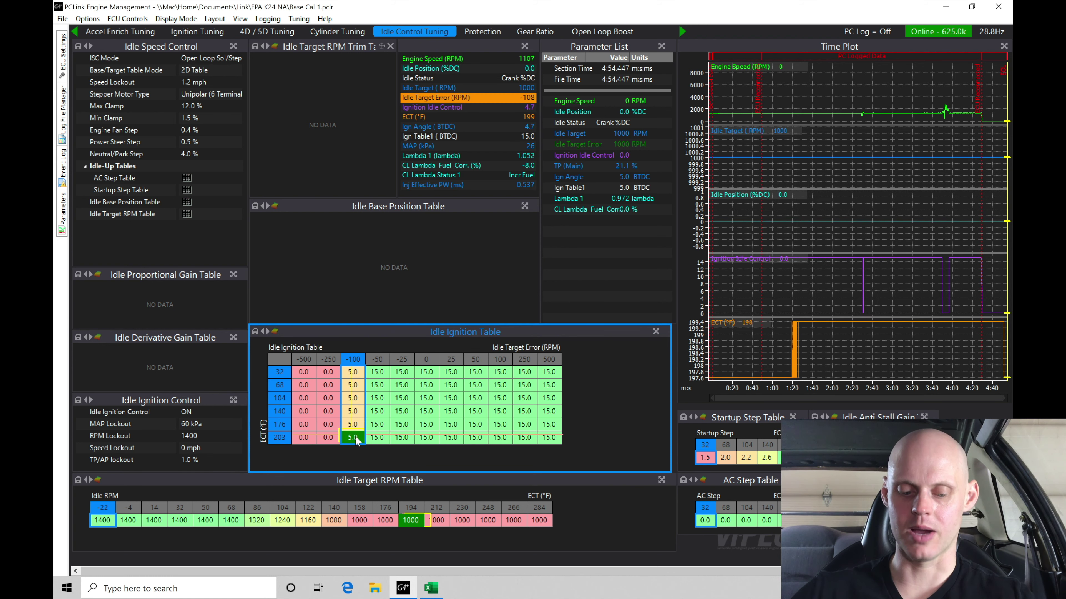
Enter 2.0 in the -100 column and 5.0 in the -50 column
text(2)
key(Return)
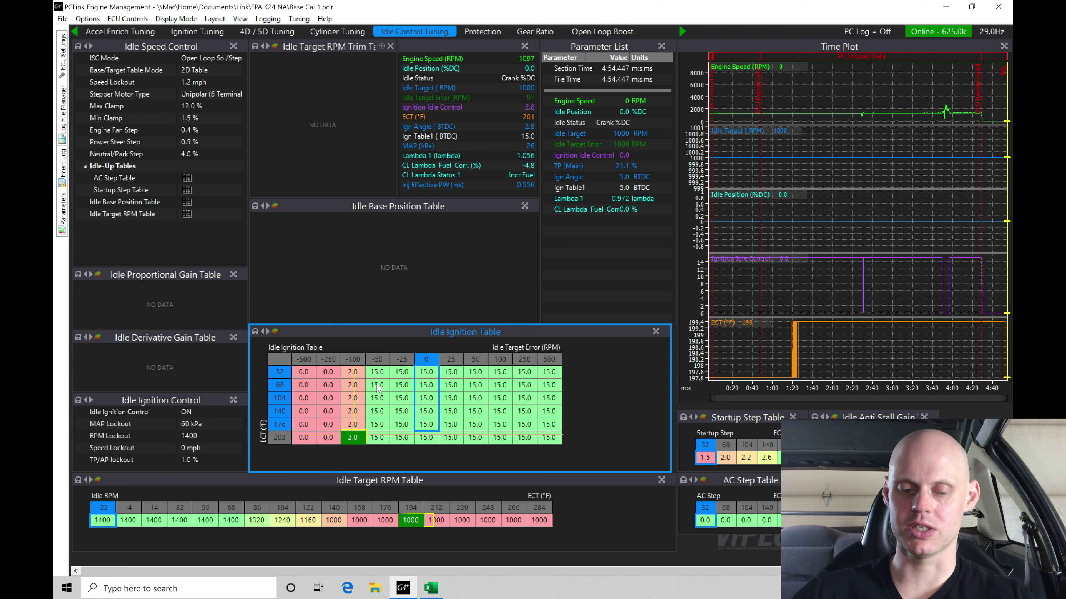
drag(377, 371, 377, 438)
text(5)
key(Return)
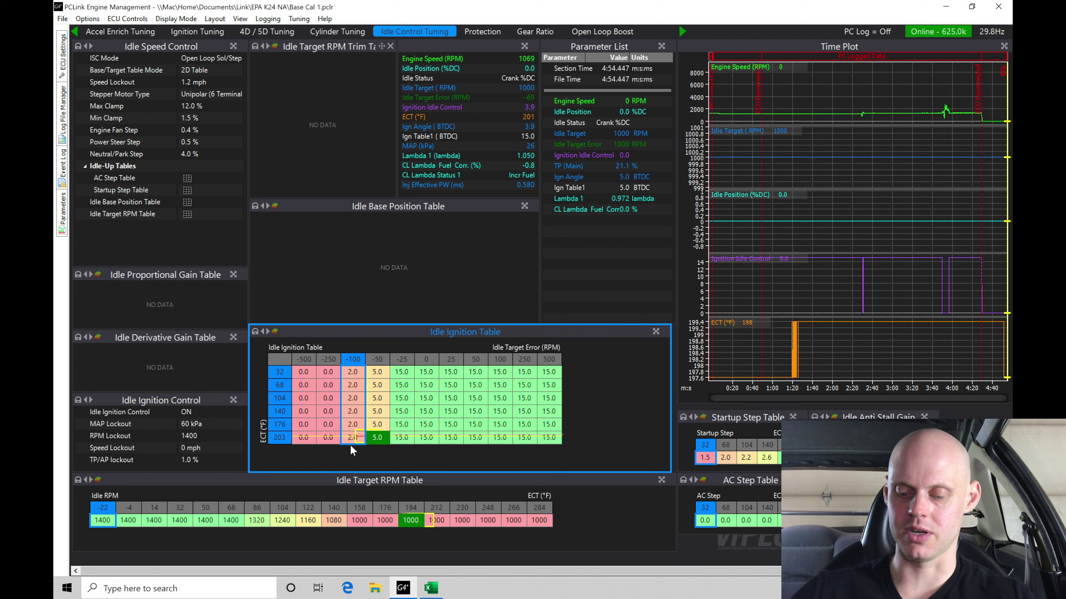
Change the -100 column to 0.0 and the -50 column to 2.0, and set the -25 column to 5.0
key(equal)
text(0)
key(Return)
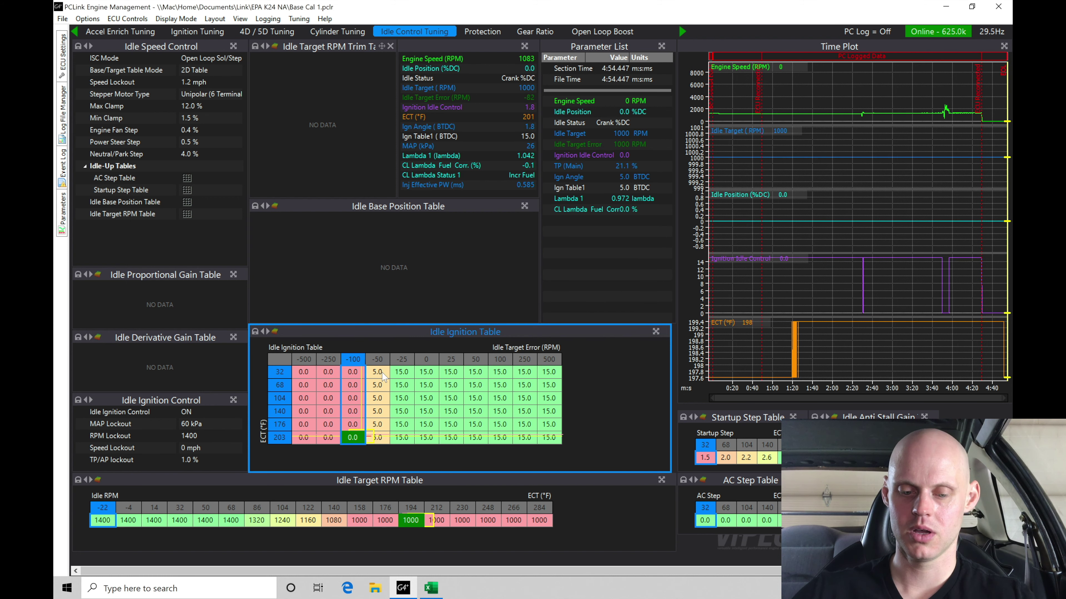
drag(382, 376, 382, 436)
key(equal)
text(2)
key(Return)
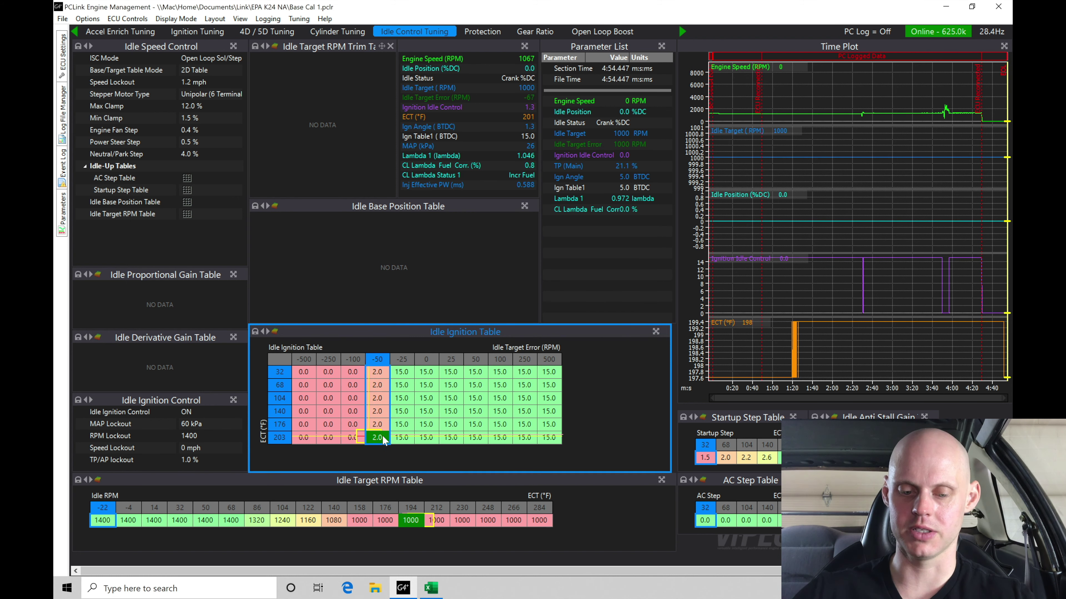
drag(401, 372, 406, 450)
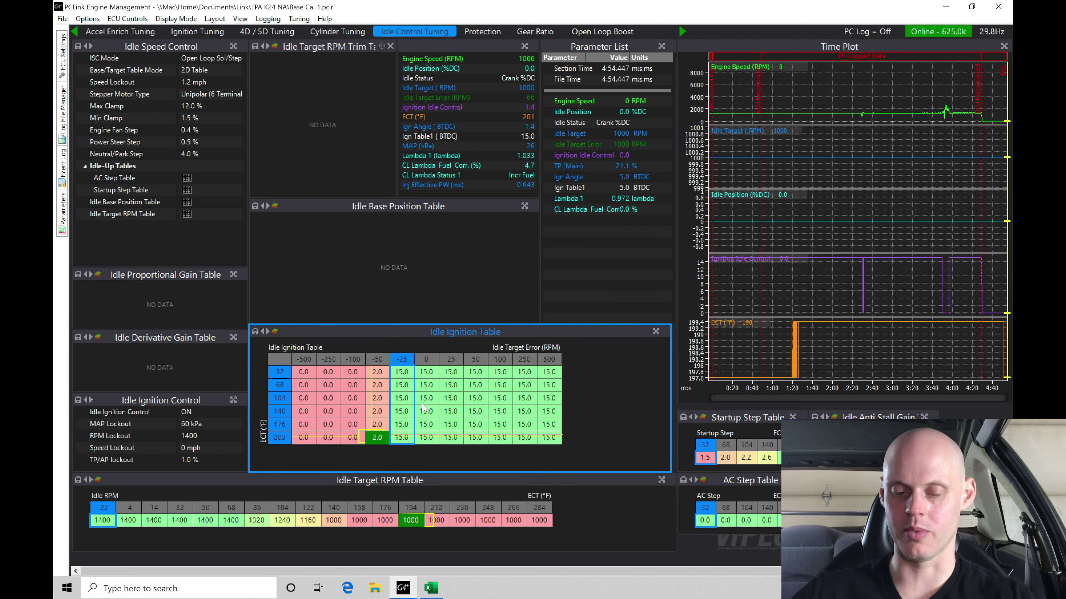
text(5)
key(Return)
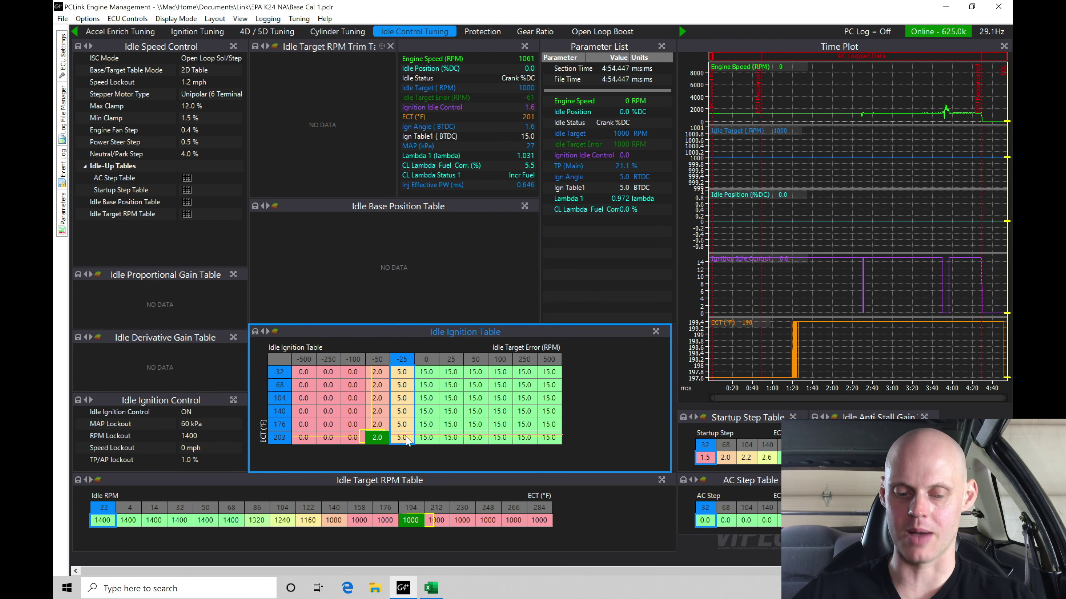
Set the 0 column to 10.0 and the -500 column to -5.0, then interpolate -500 through -25 horizontally
drag(426, 371, 427, 436)
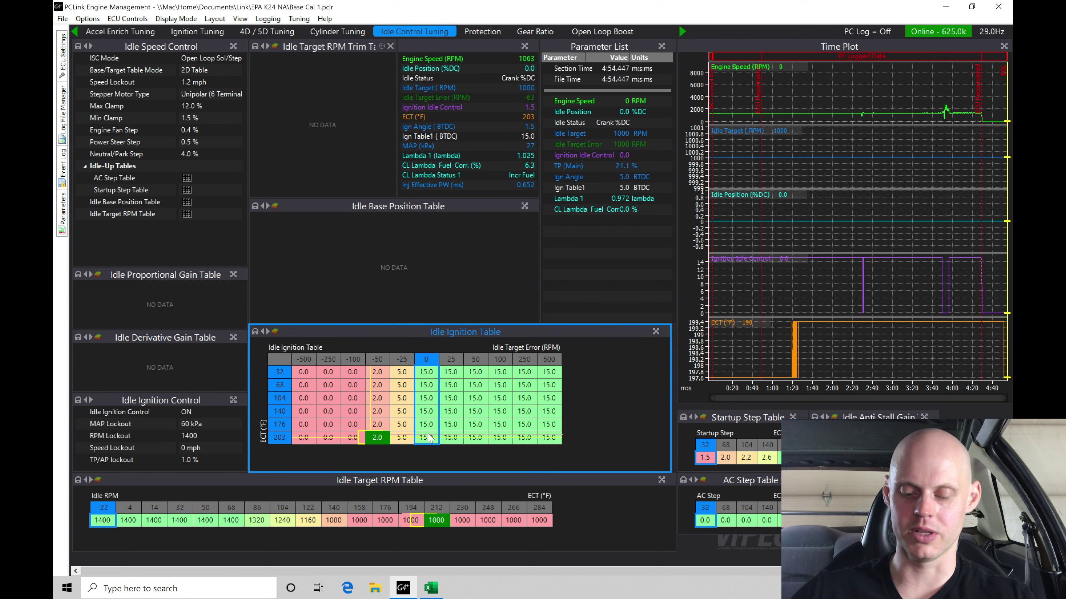
text(10)
key(Return)
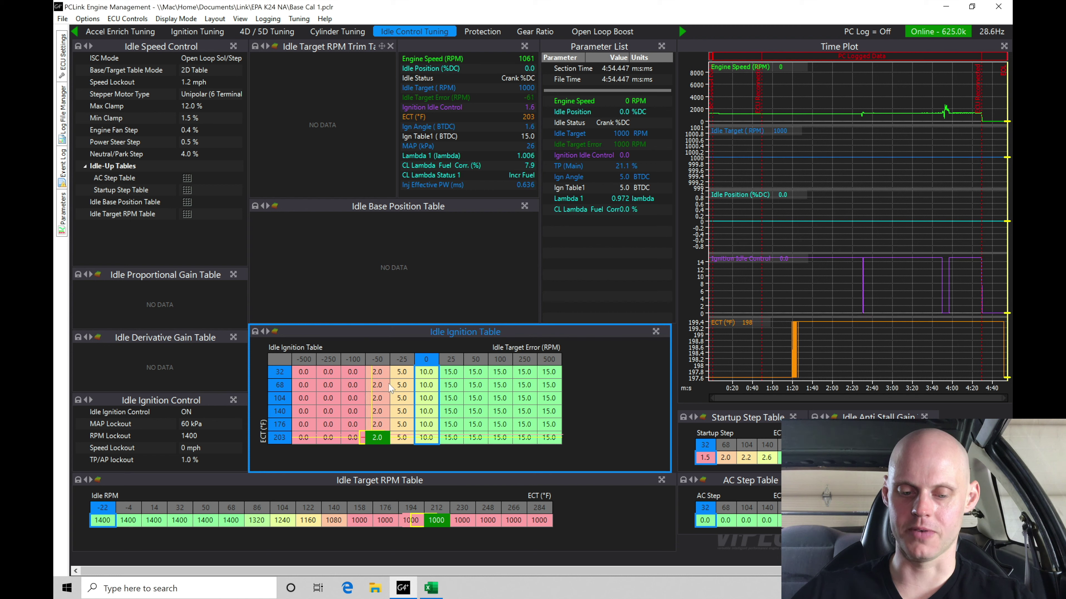
drag(304, 372, 305, 436)
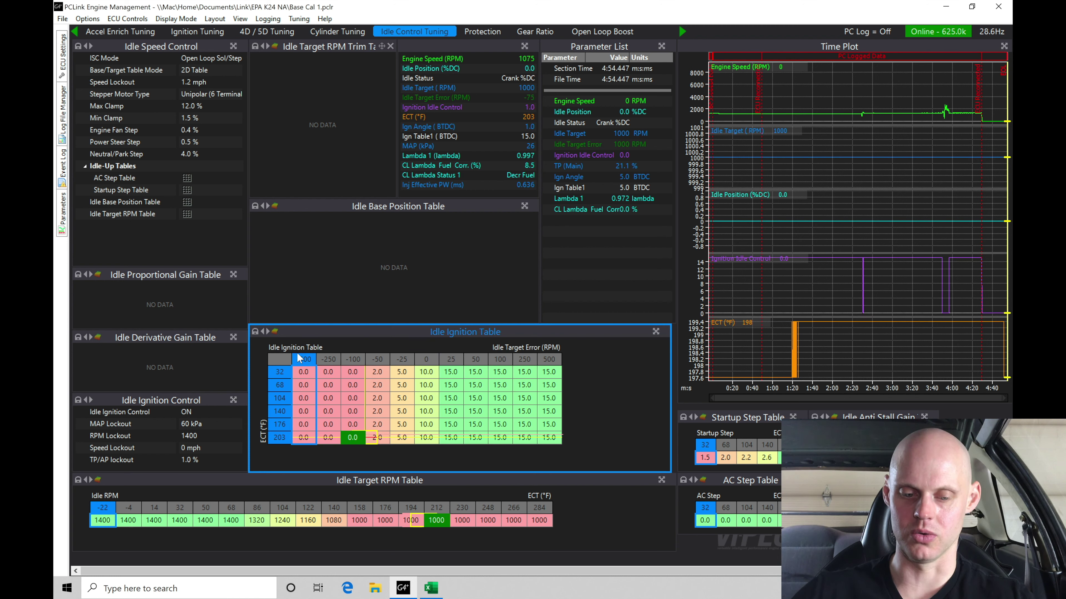
text(-5)
key(Return)
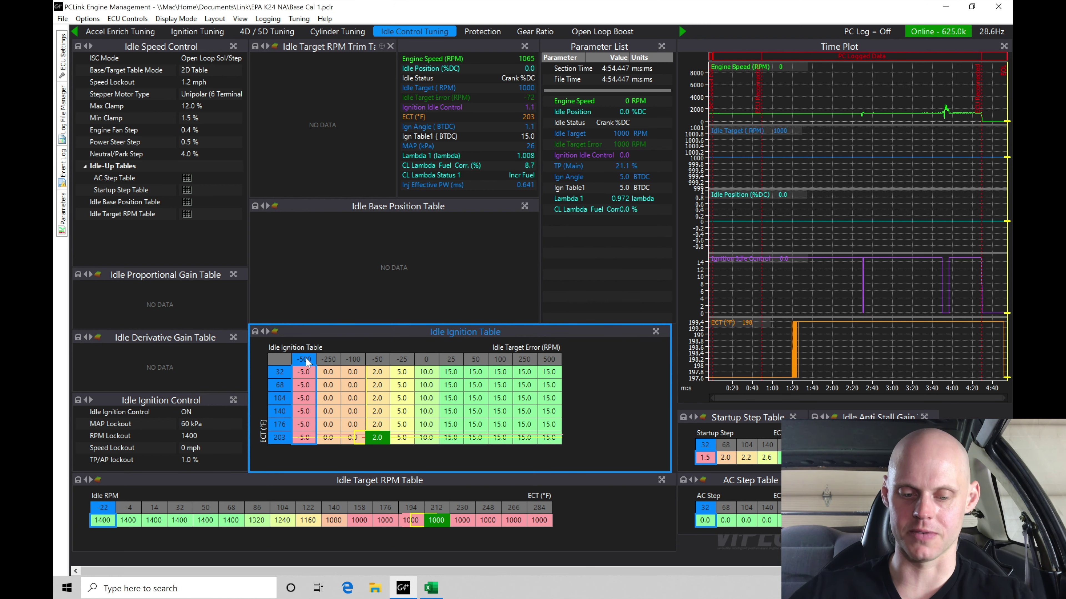
drag(304, 372, 395, 441)
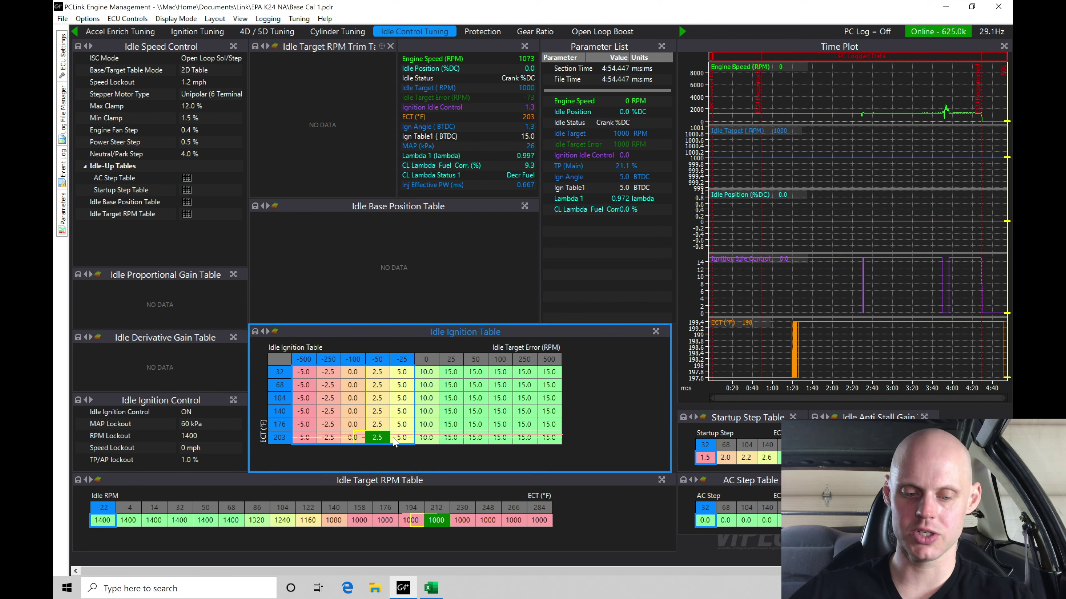
key(h)
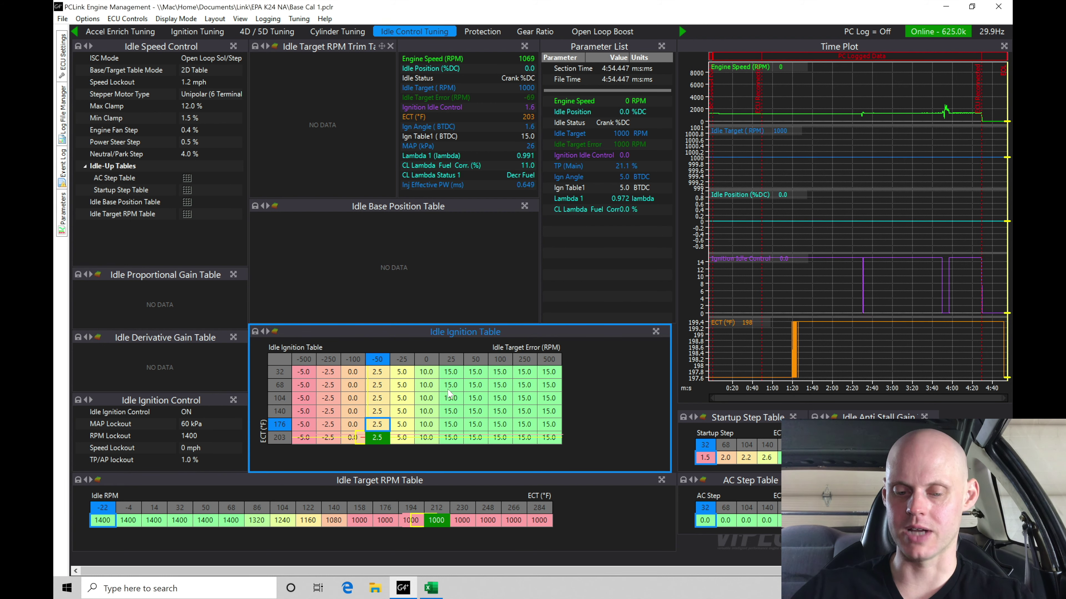
Set the 500 column to 25.0 and interpolate columns 0 through 500 horizontally into an even ramp
drag(547, 376, 555, 442)
text(=25)
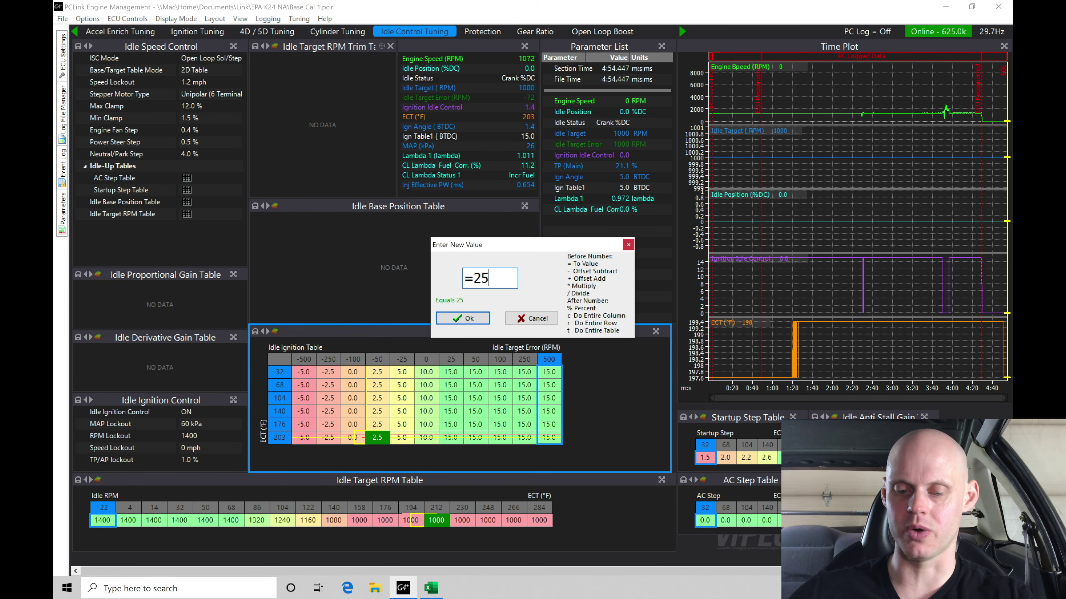
key(Return)
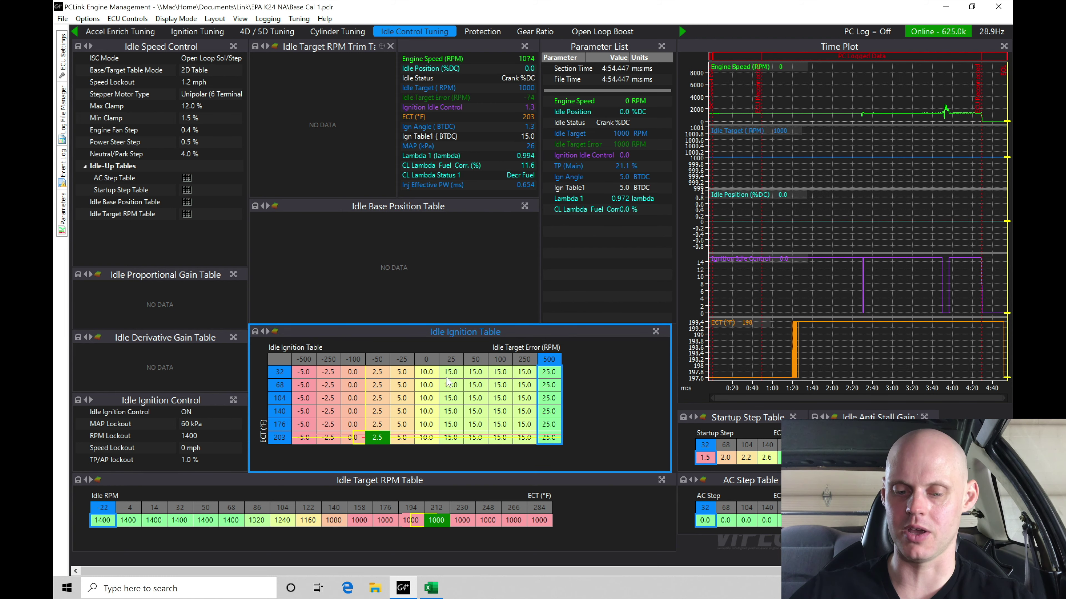
drag(435, 375, 550, 436)
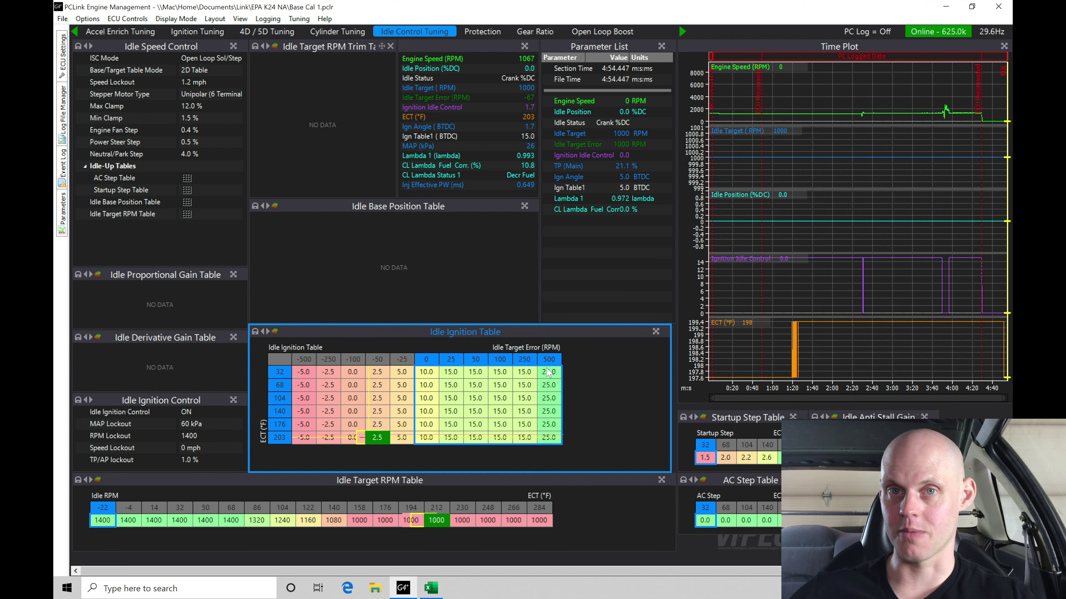
key(h)
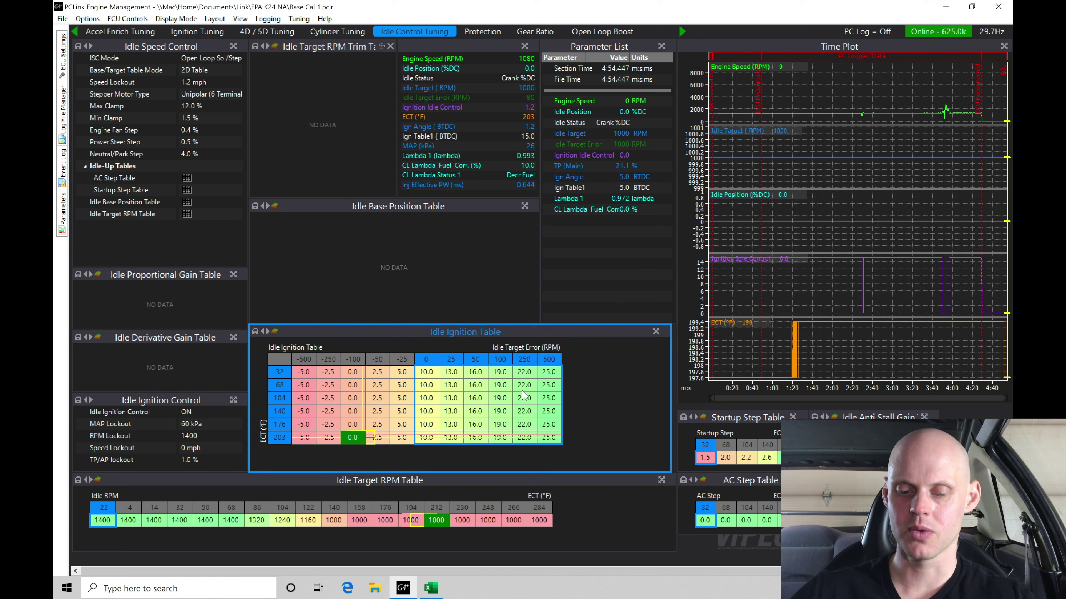
click(524, 385)
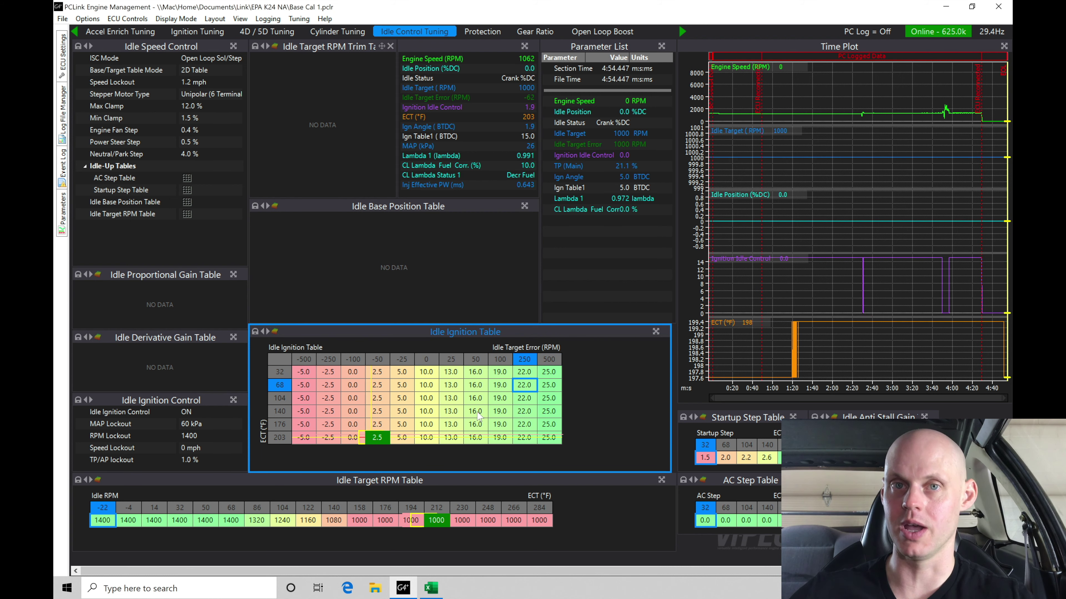